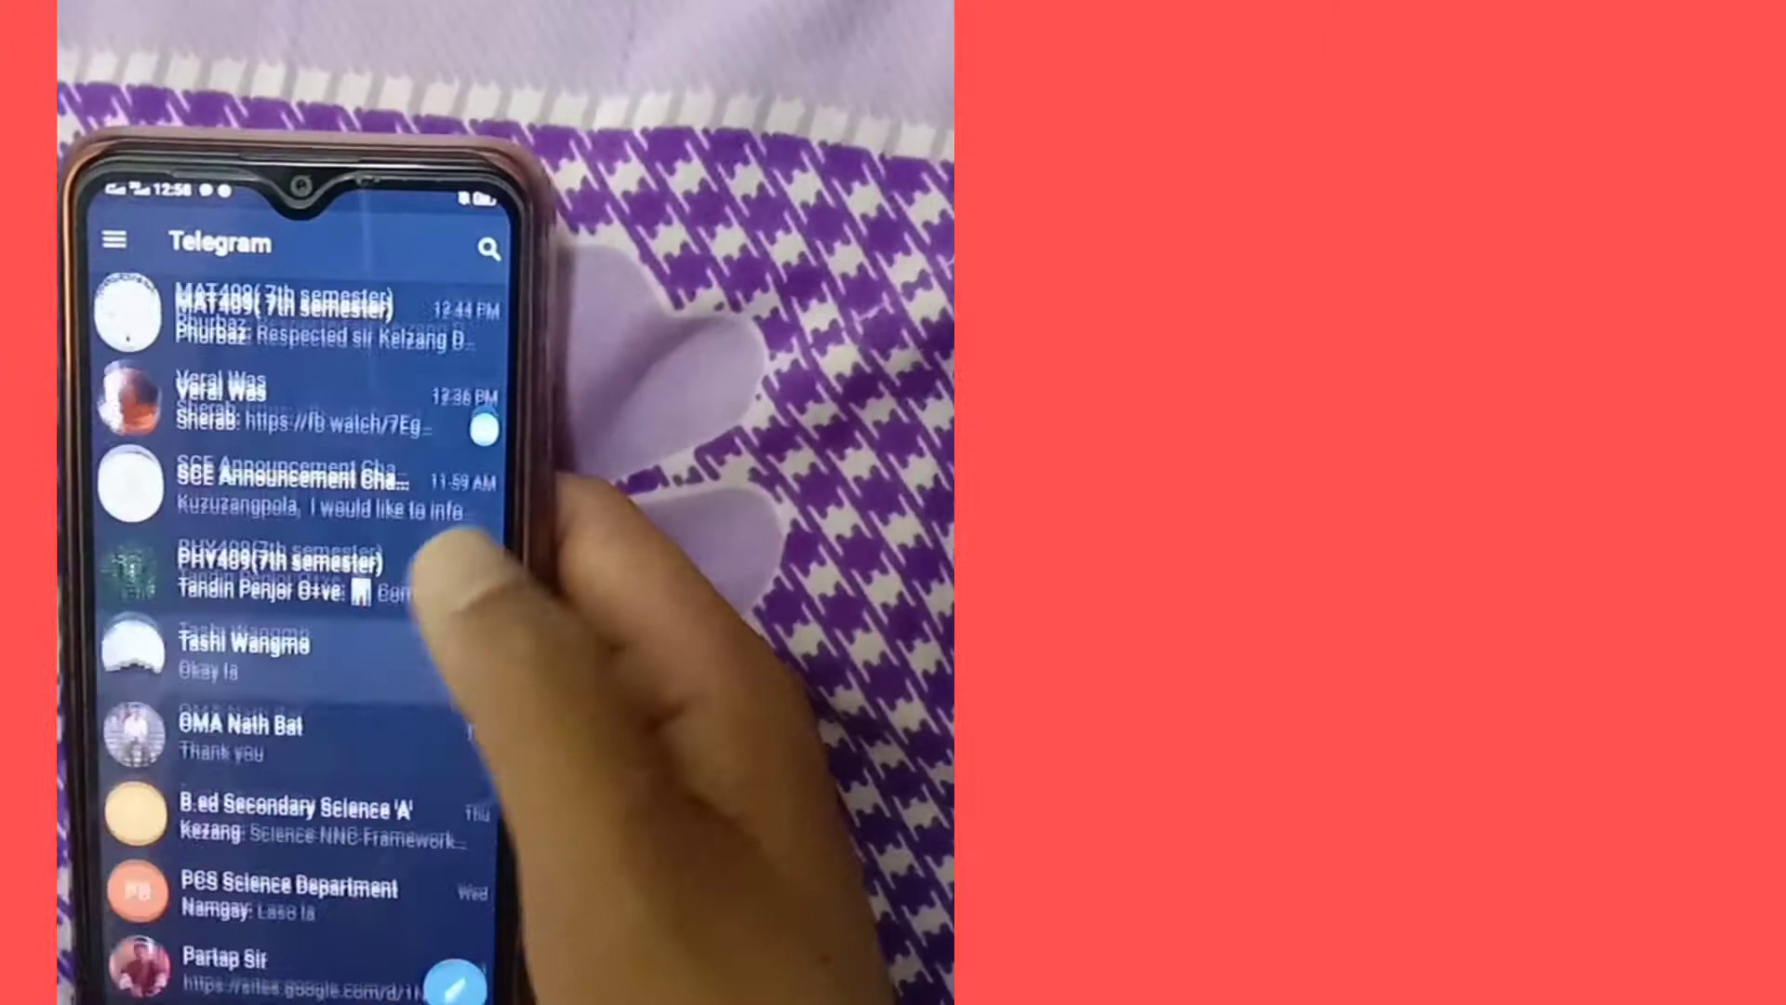
{"action": "scroll", "coordinate": [440, 600], "scroll_direction": "down", "scroll_amount": 3}
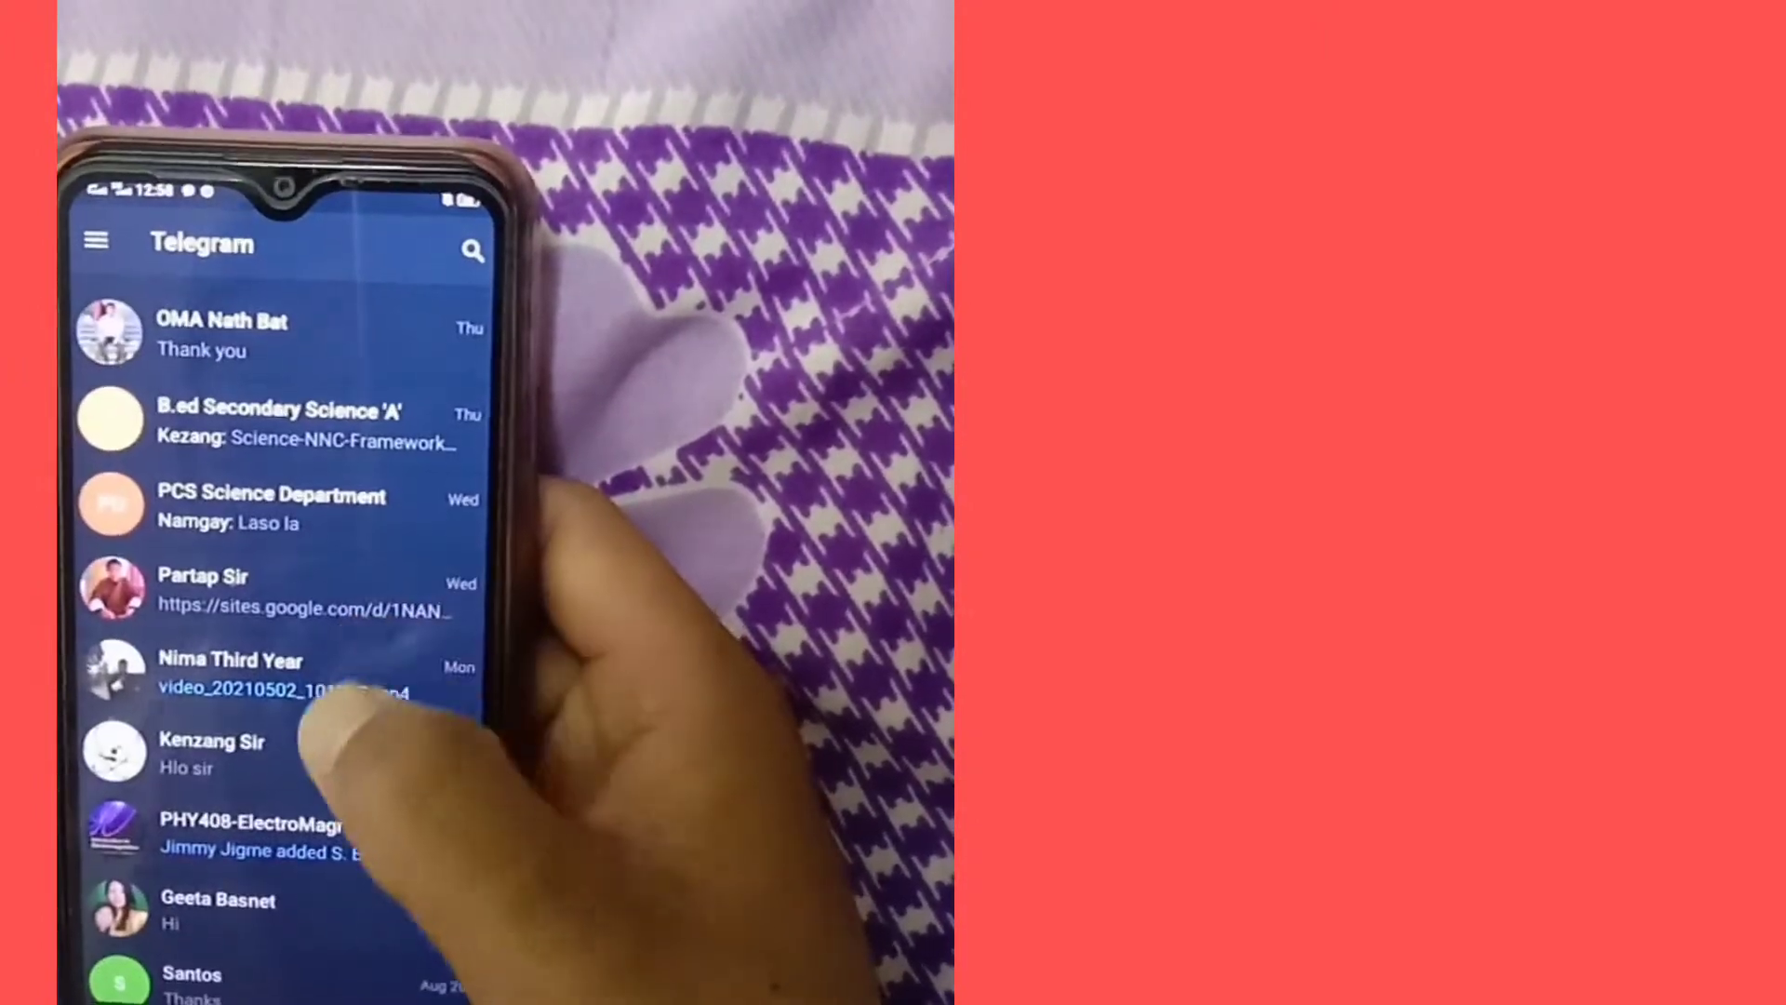